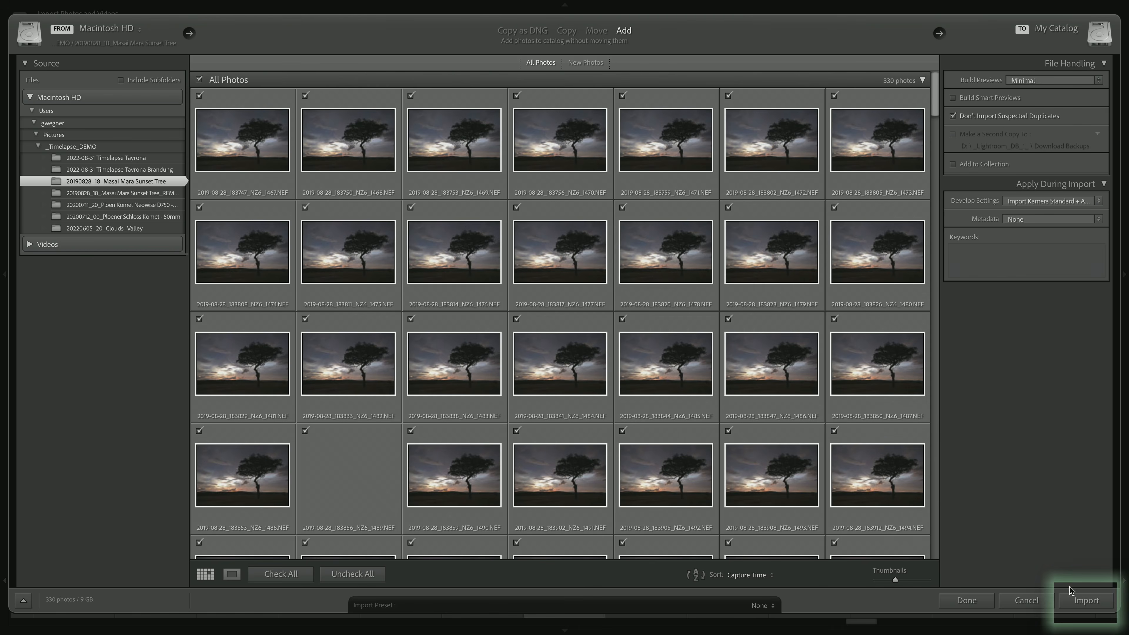
Step: Import the 20190828_18_Masai Mara Sunset Tree photos into the catalog and filter them with the 01 LRT Keyframes preset
click(1085, 600)
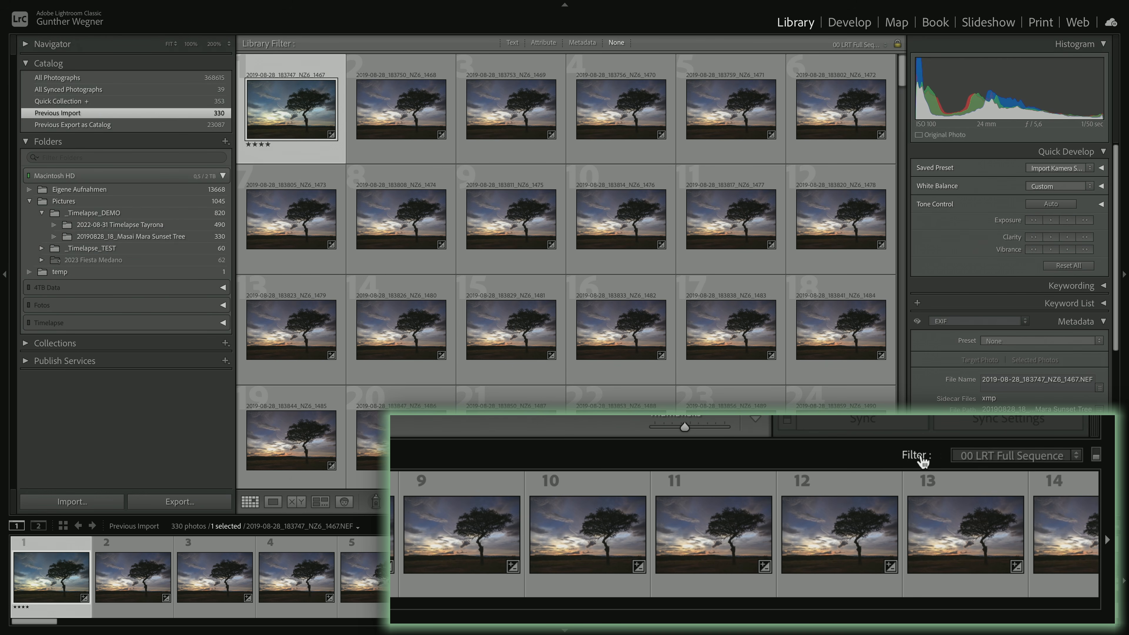
click(990, 458)
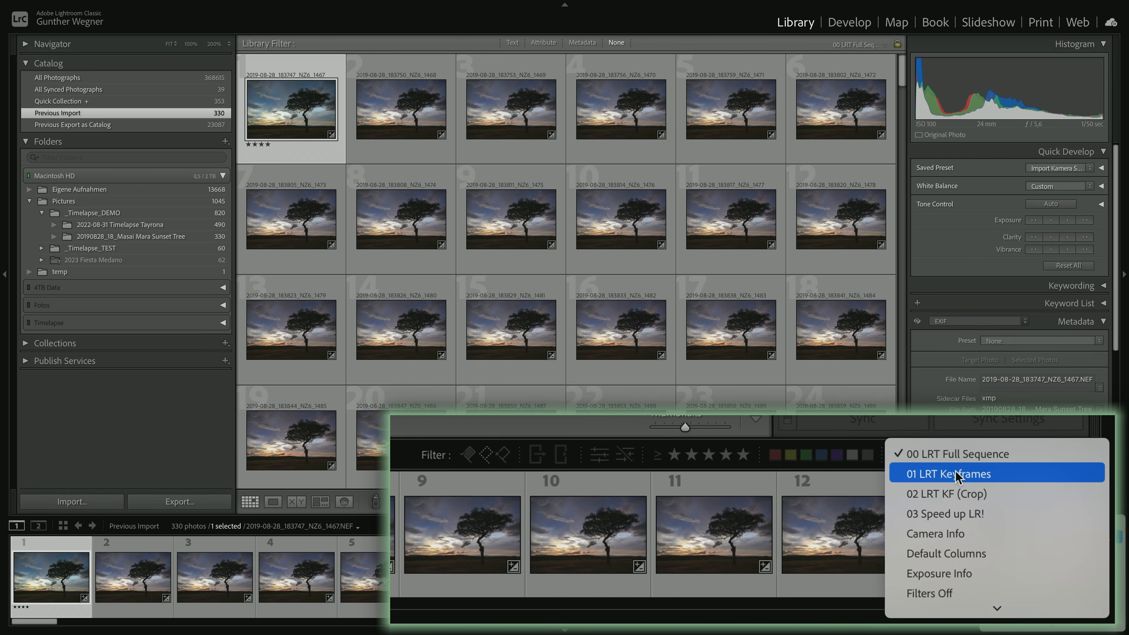
click(1026, 538)
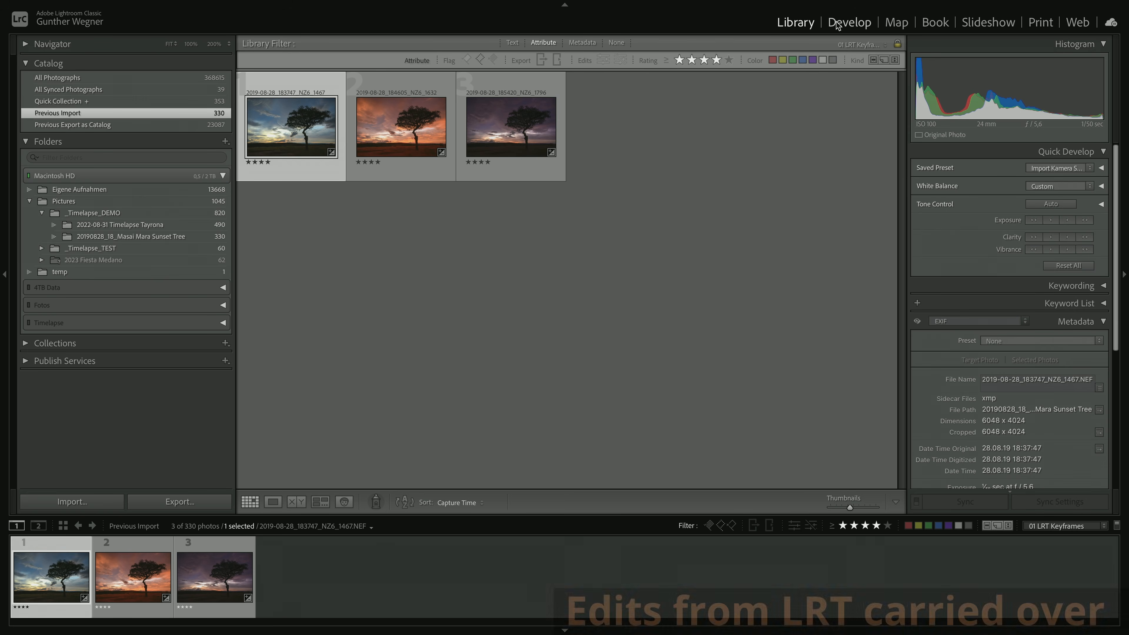
Step: Develop the first keyframe with Exposure +1.45, Highlights -80, Shadows +79 and Whites +46
click(835, 25)
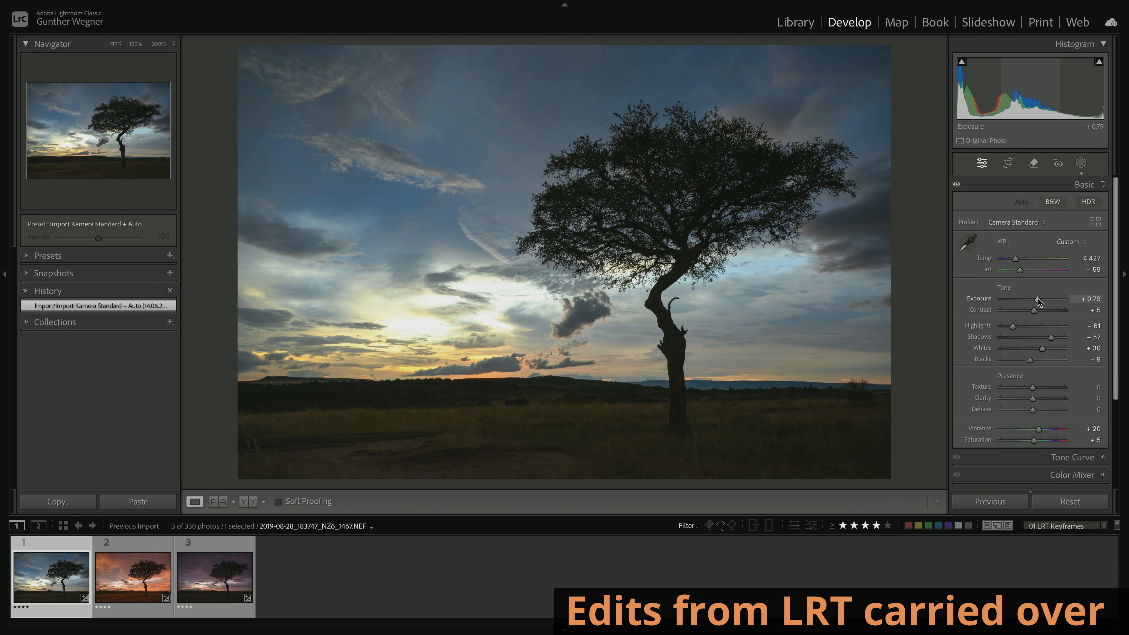
drag(1039, 302, 1060, 341)
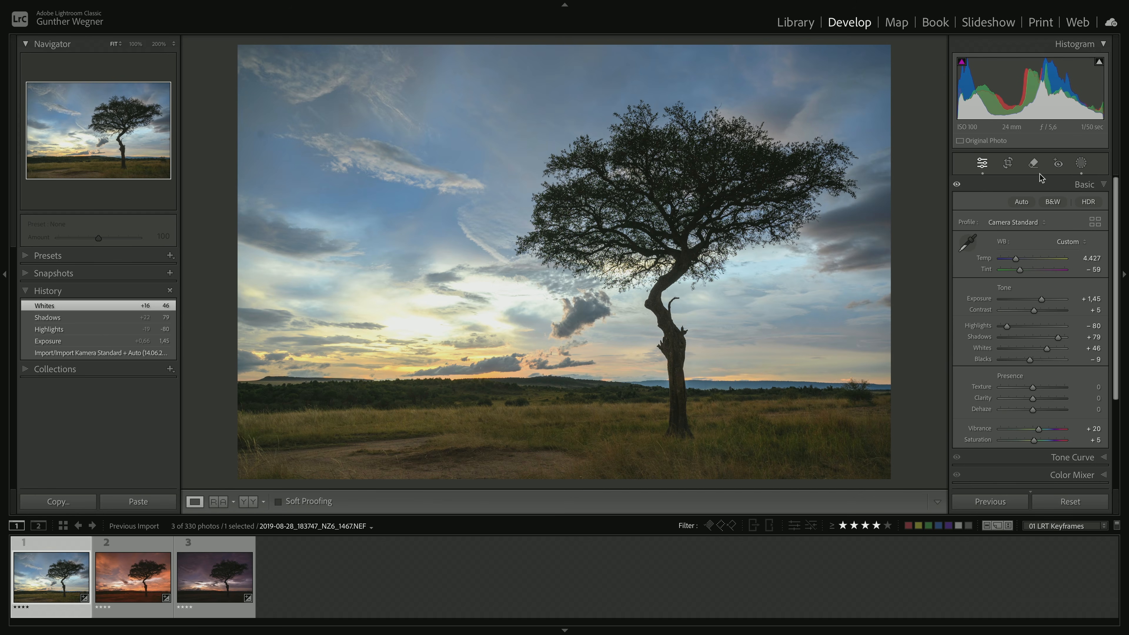
Step: Straighten the first keyframe to a crop angle of -0.27 and tighten the crop slightly at its upper edge
click(1008, 163)
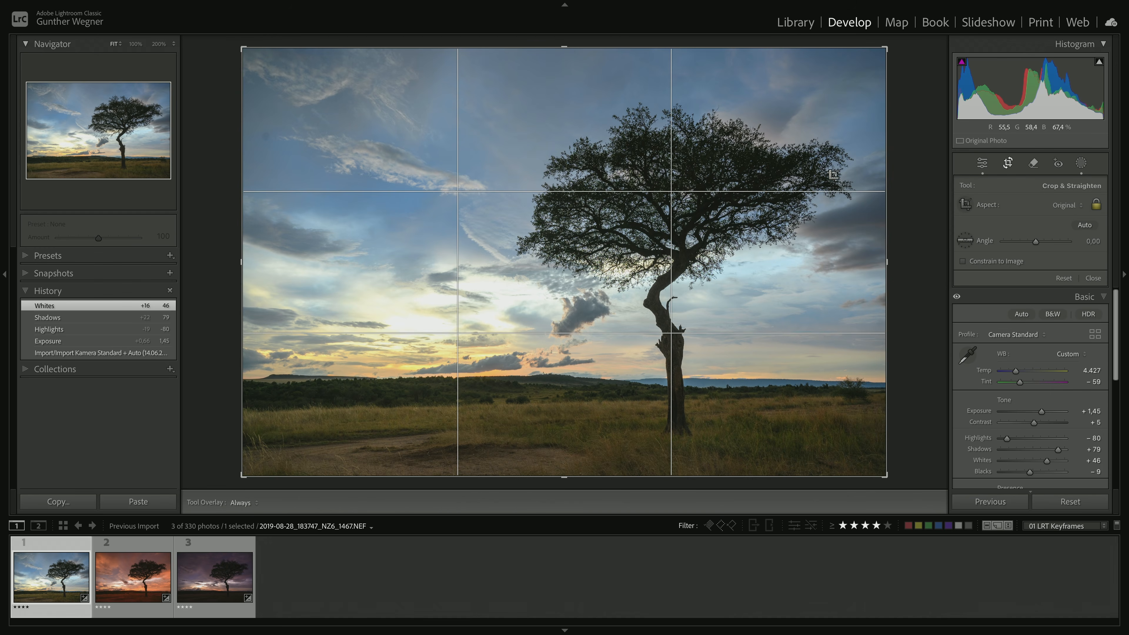
drag(916, 164, 910, 158)
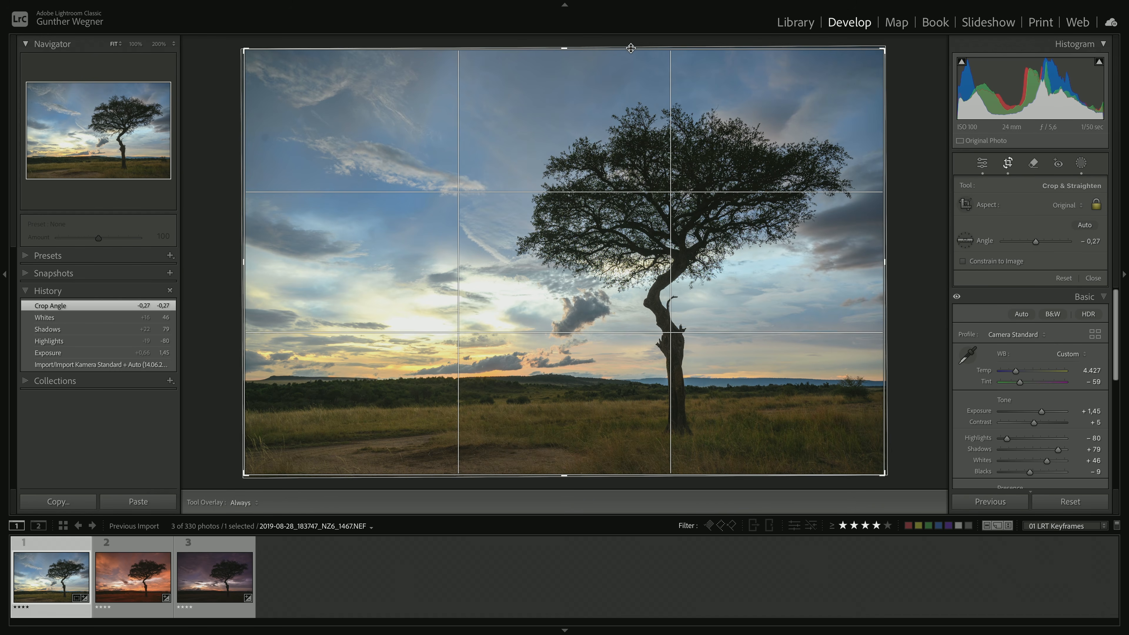
drag(633, 53, 632, 55)
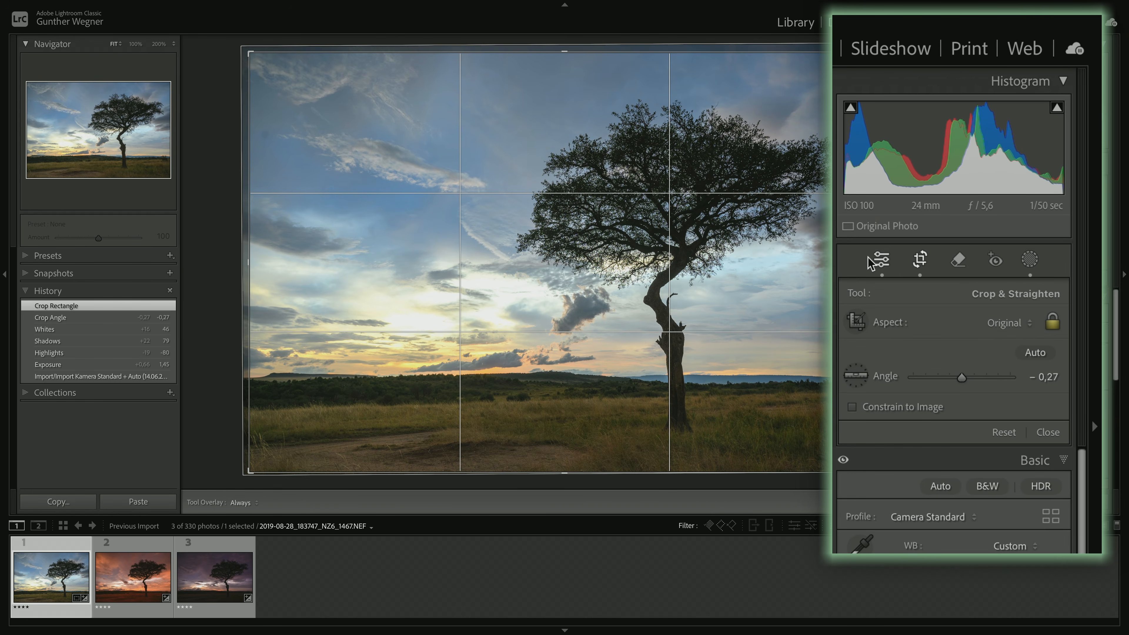
Step: Try the 16 x 9 crop aspect, return it to Original and close the crop
click(977, 319)
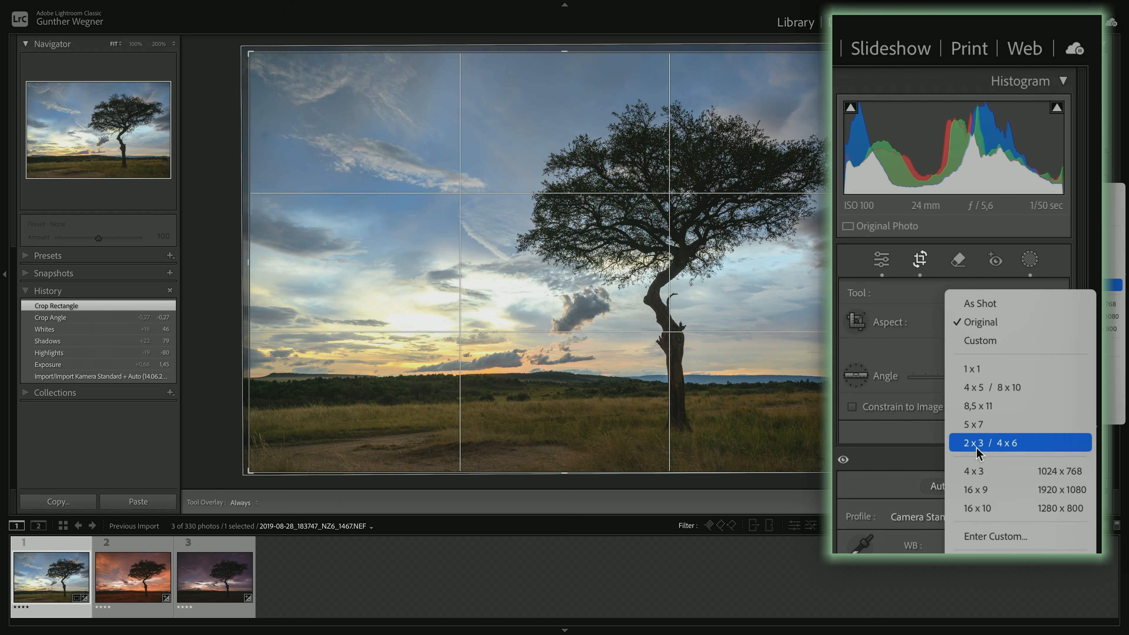
click(983, 489)
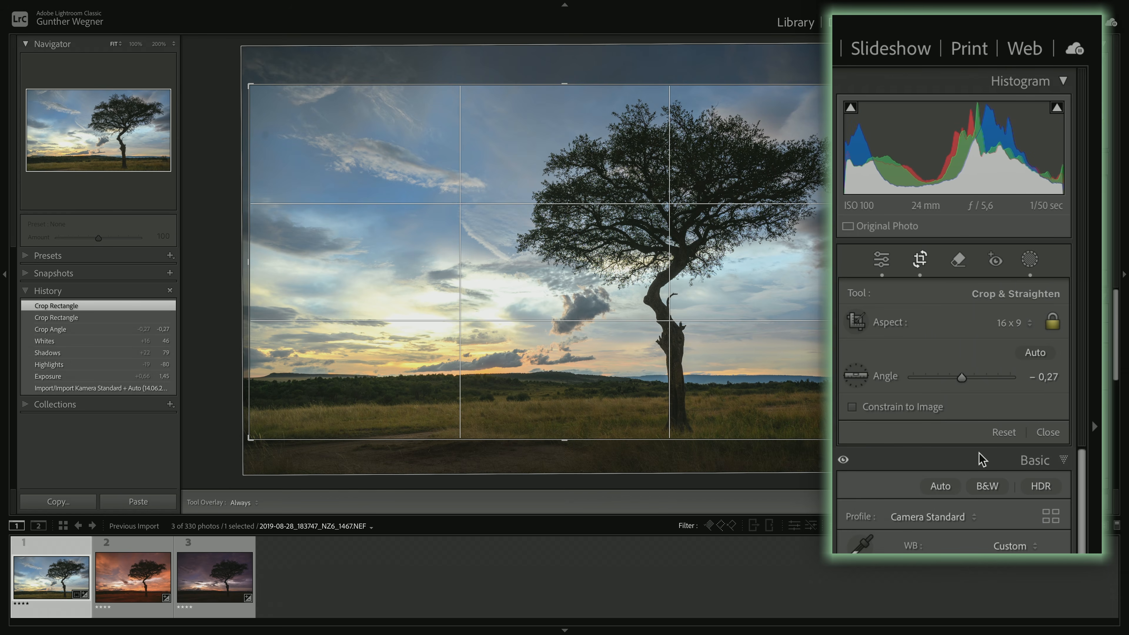
click(1004, 326)
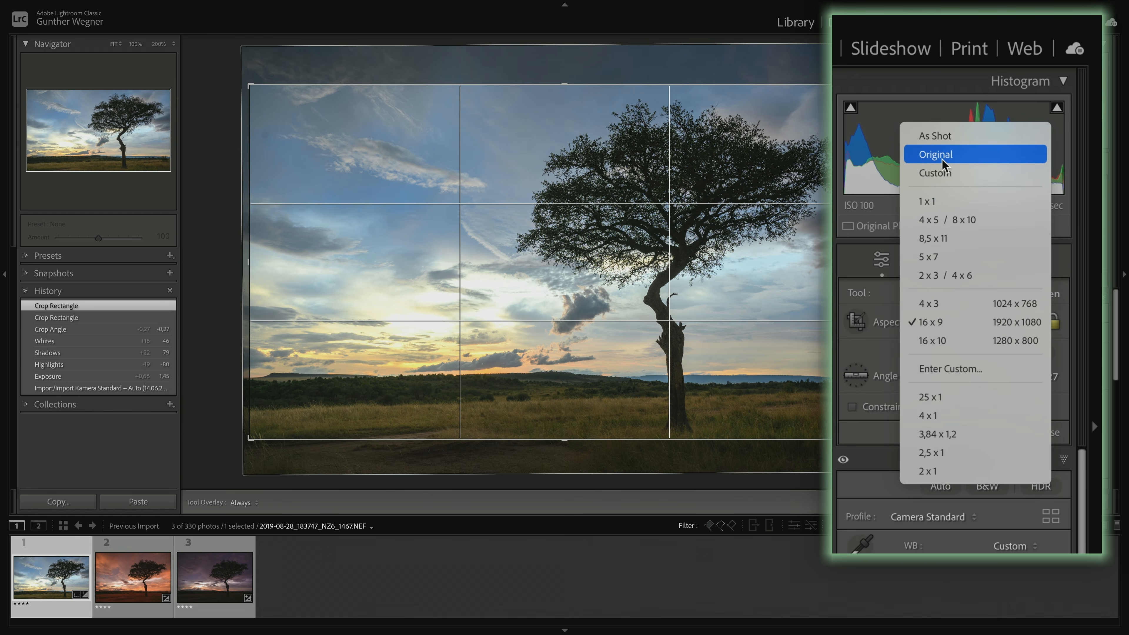
click(1019, 101)
key(Return)
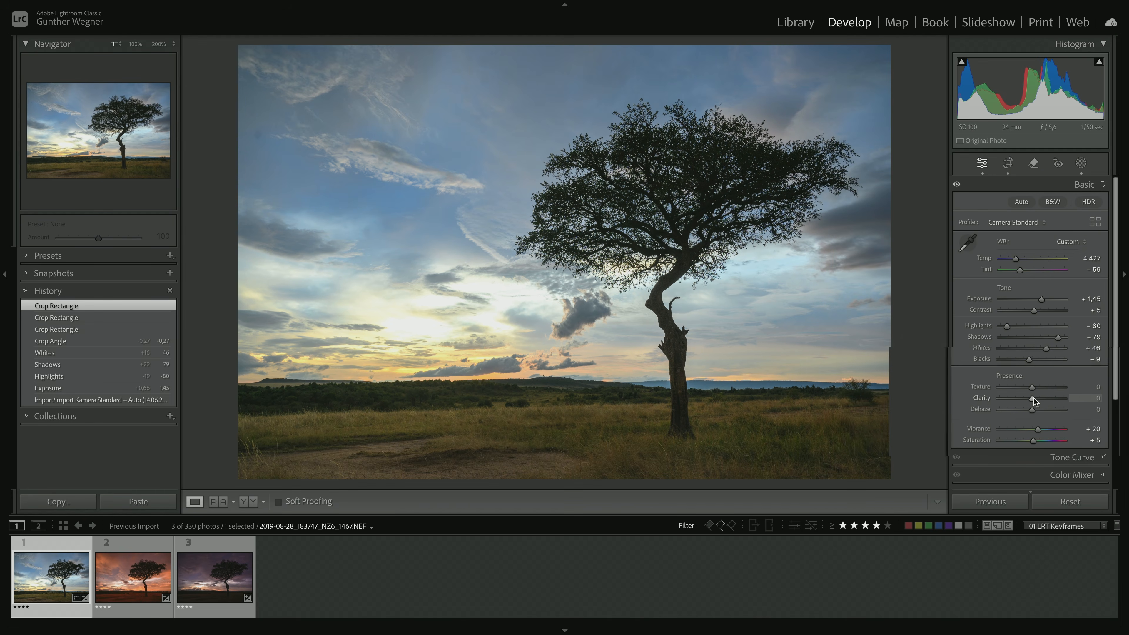
Step: Set the first keyframe's Clarity to +7 and Dehaze to +12
drag(1033, 400, 1039, 400)
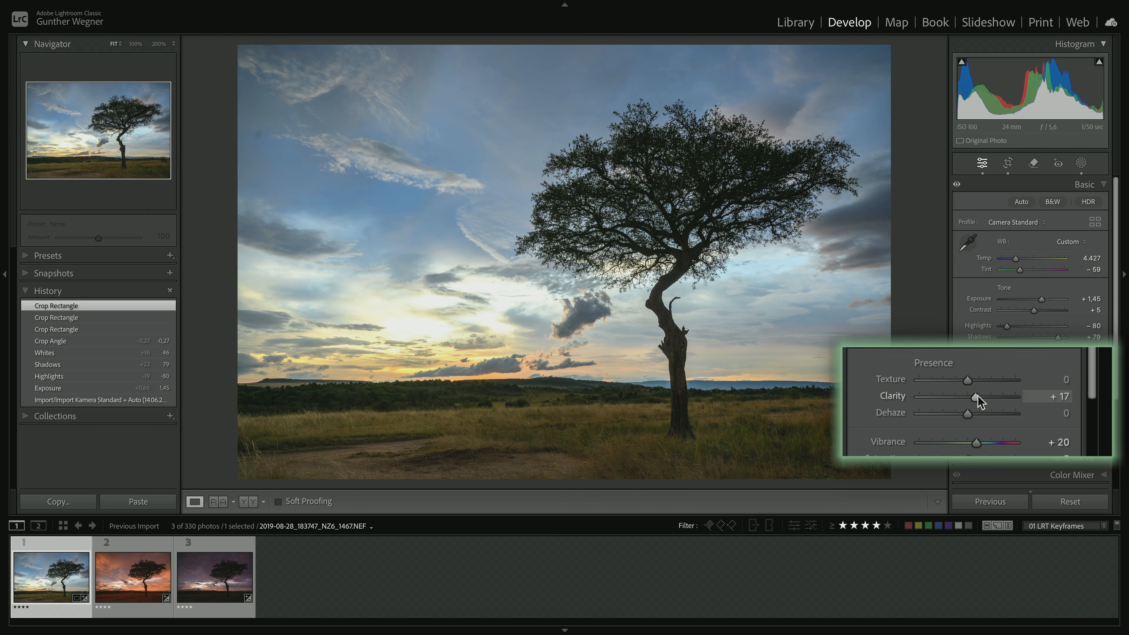
drag(977, 396, 971, 394)
drag(971, 413, 977, 413)
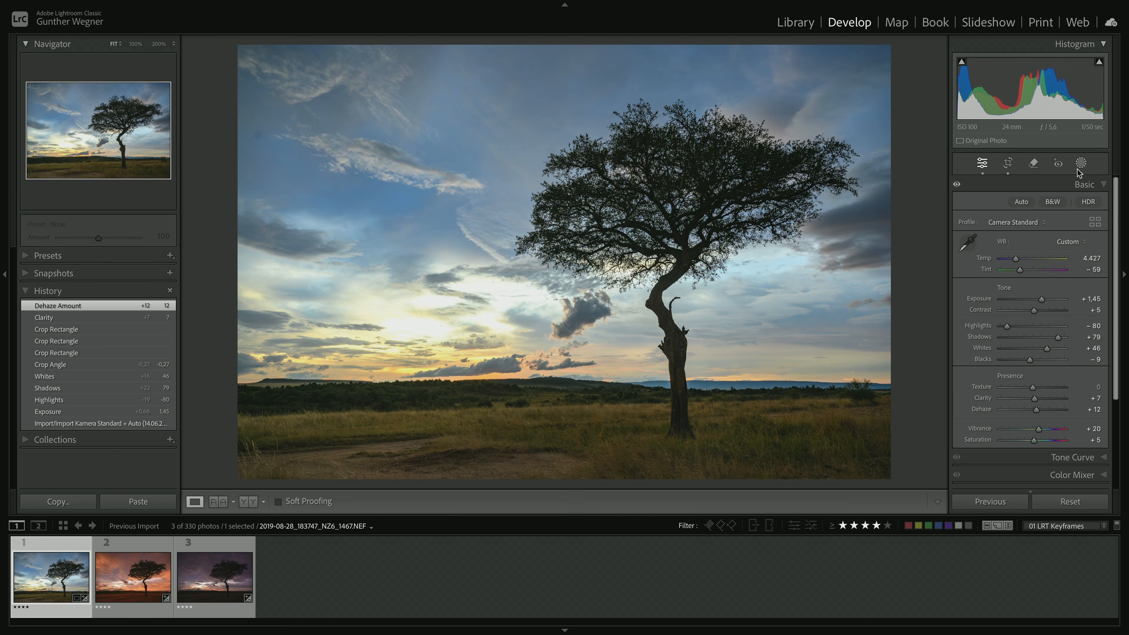
Step: Extend LRT Mask 3's linear gradient up to just above the horizon and lower its Exposure to about -0.56
click(1079, 163)
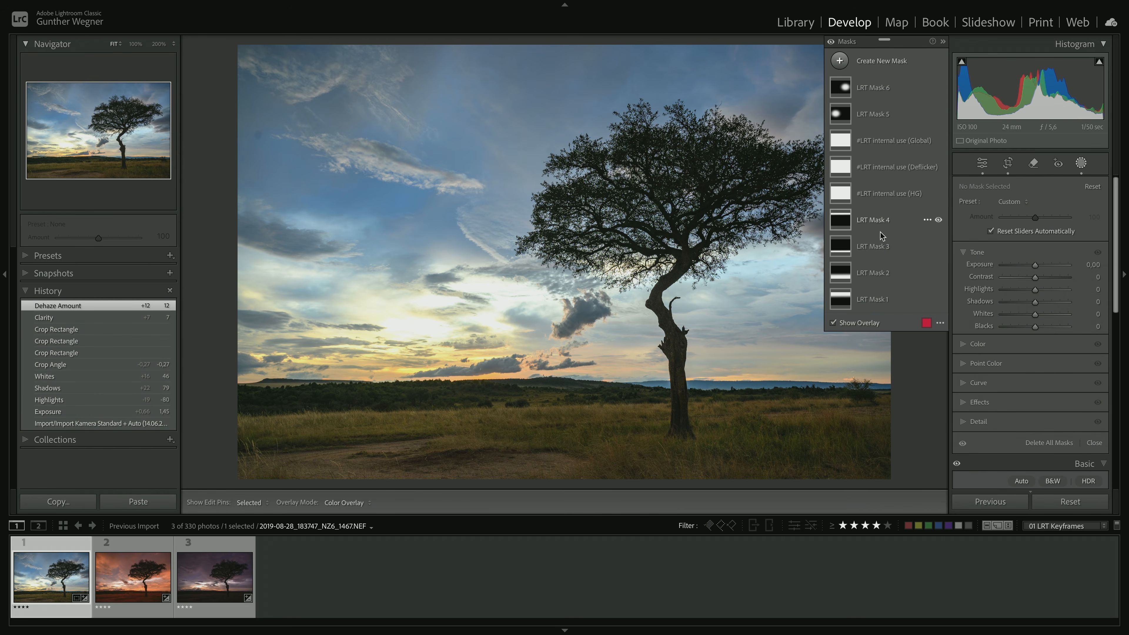
click(841, 256)
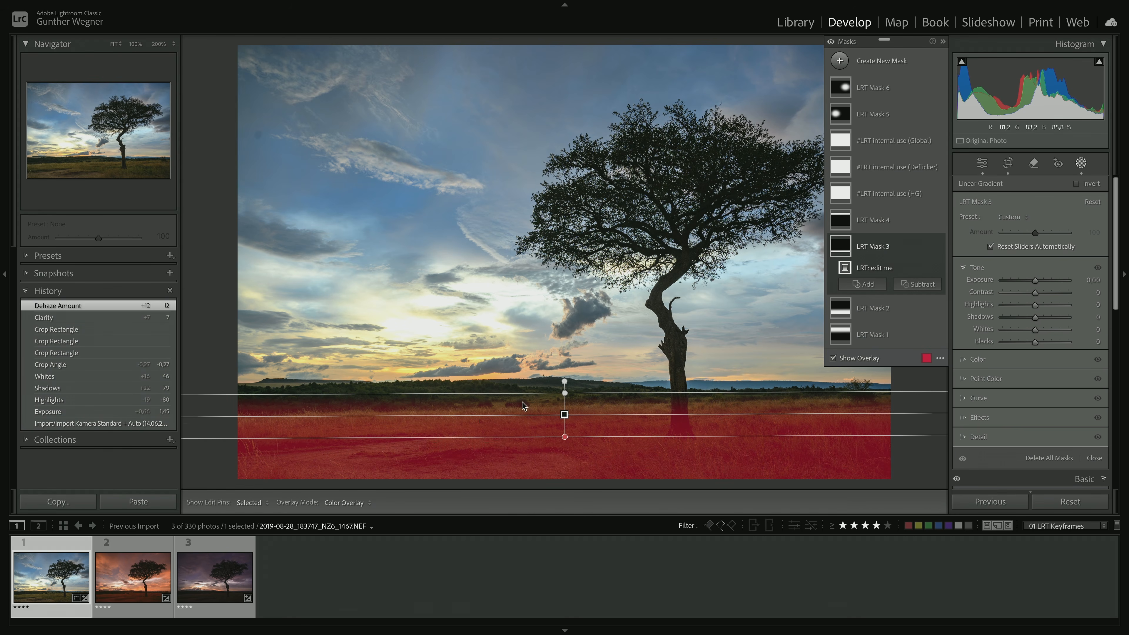
drag(524, 396, 523, 368)
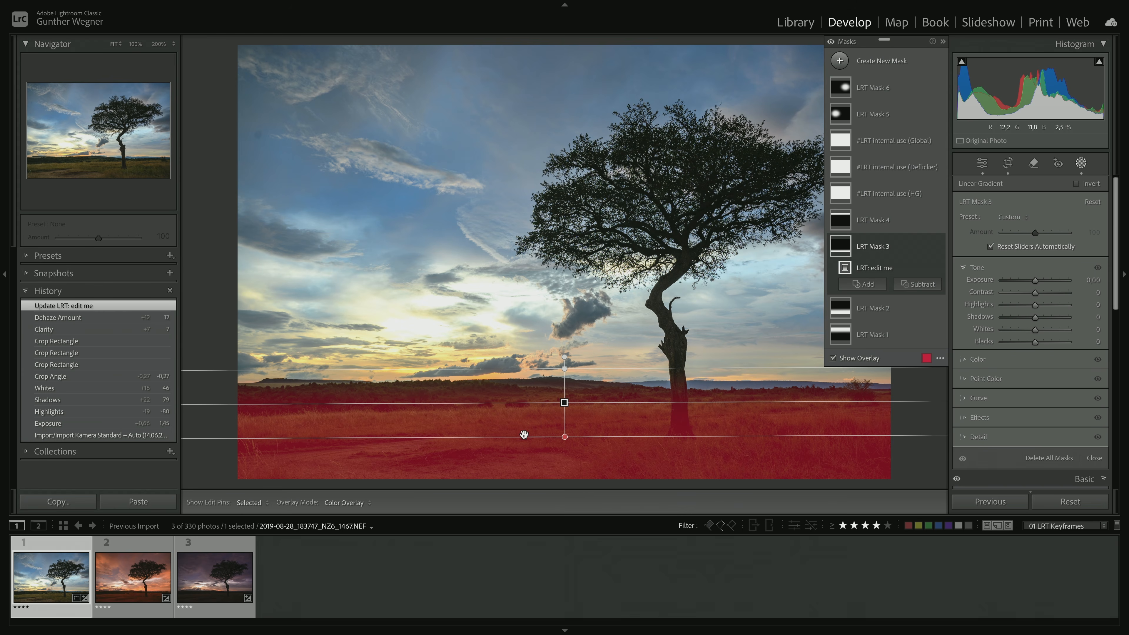
drag(1026, 287, 1028, 284)
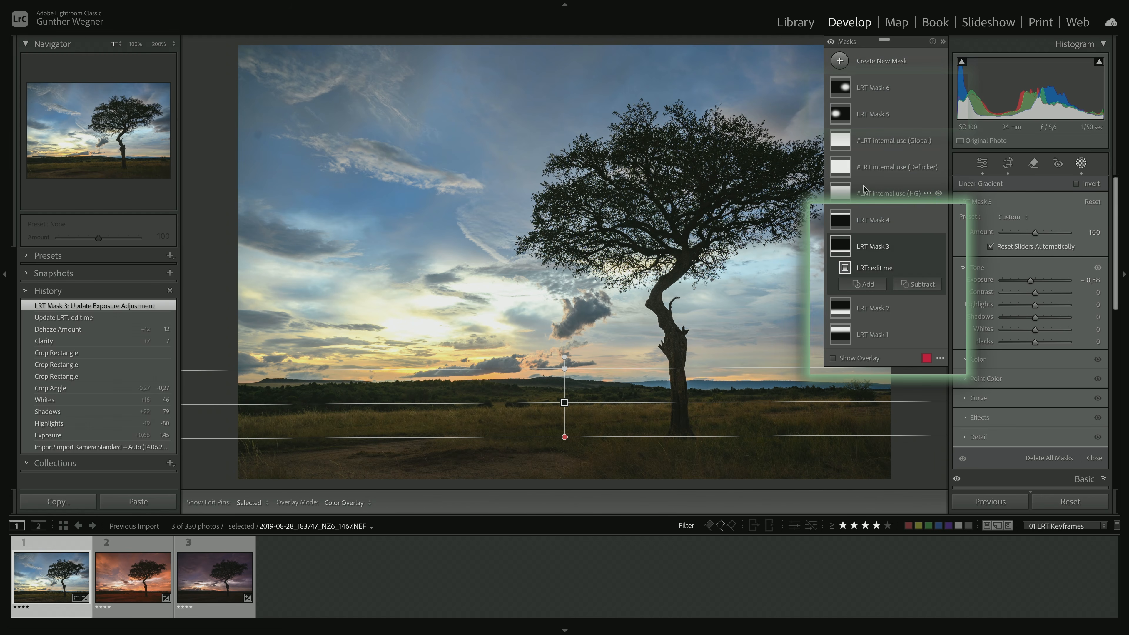
Step: Stretch LRT Mask 4's linear gradient down over the sky and tree crown, and adjust its Exposure, Highlights and Shadows
click(863, 229)
drag(561, 132, 563, 288)
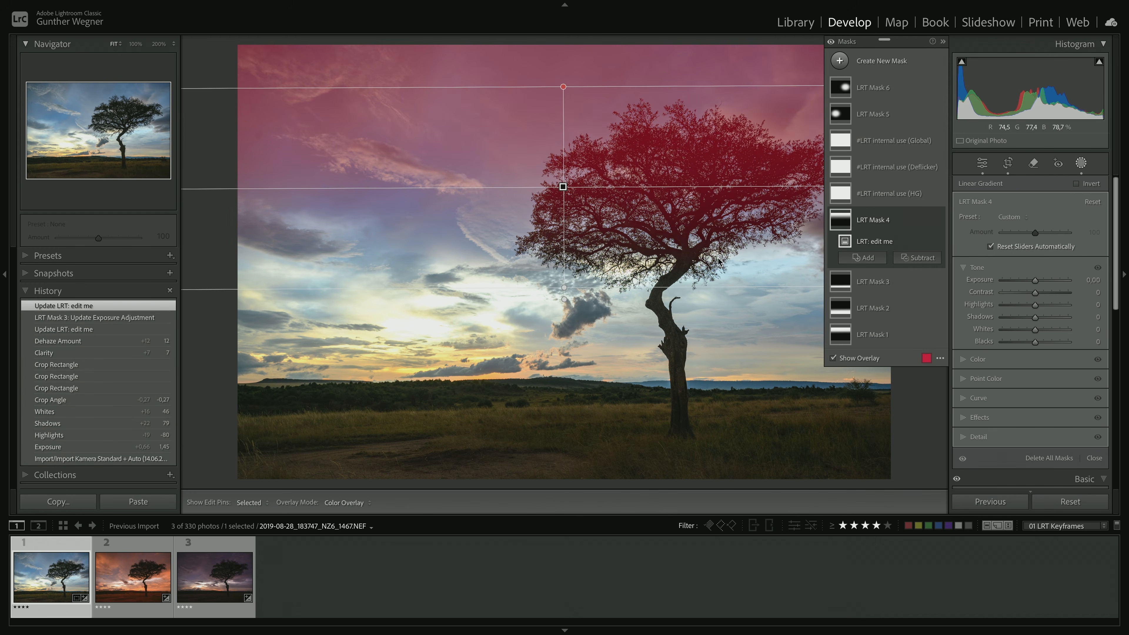
drag(1034, 281, 1055, 308)
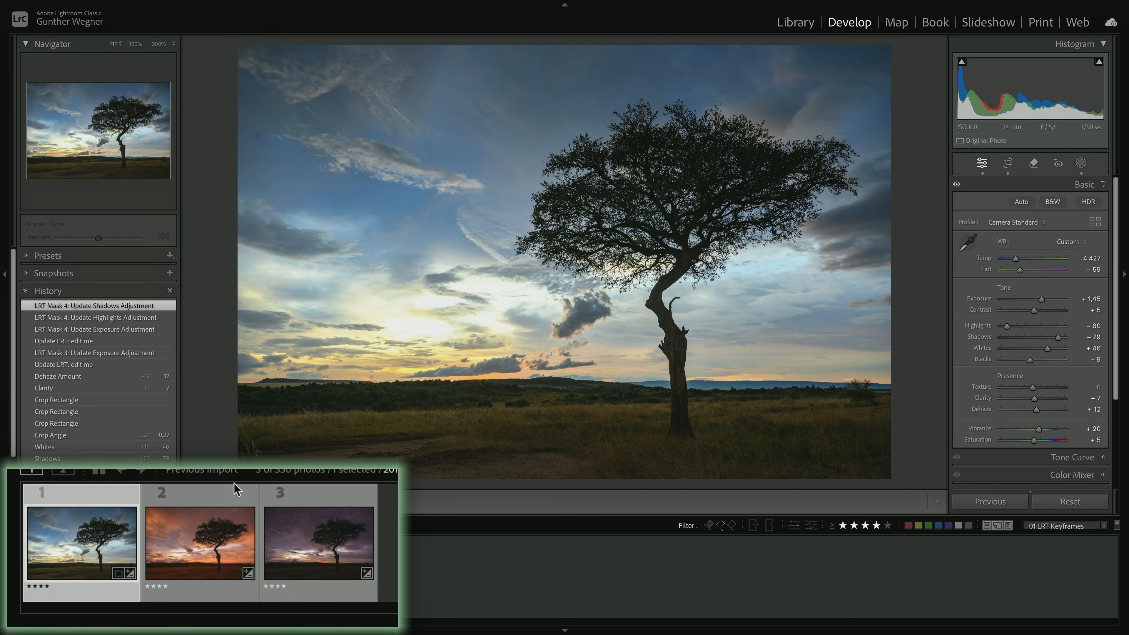
Step: Sync the first keyframe's settings to the second keyframe with the LRTimelapse Sync Keyframes script
ctrl+click(212, 522)
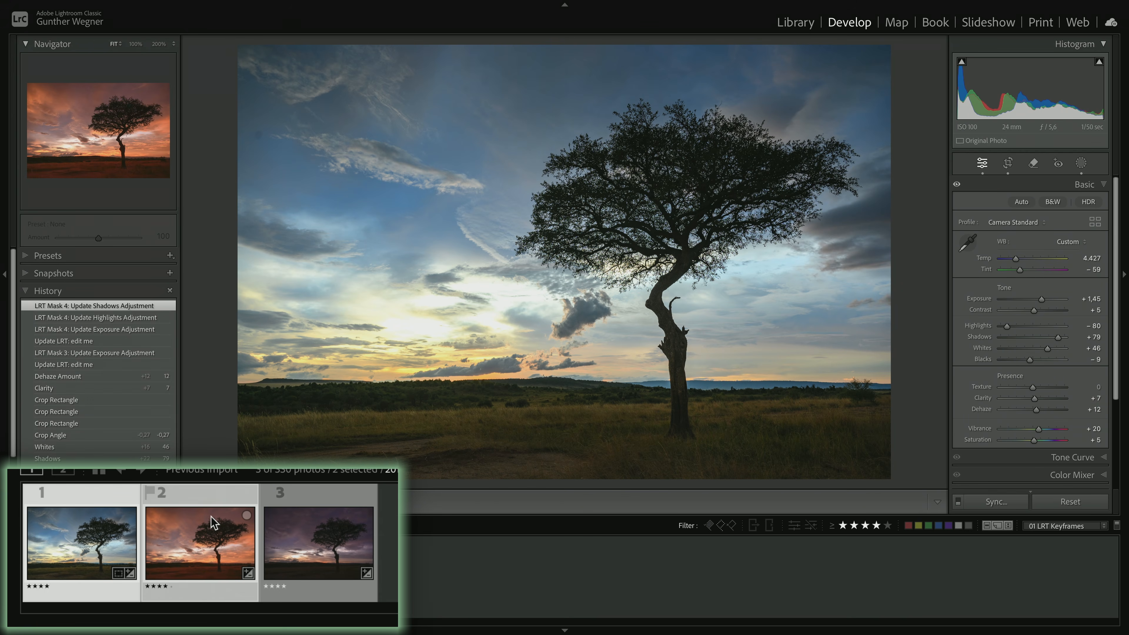
mouse_move(458, 2)
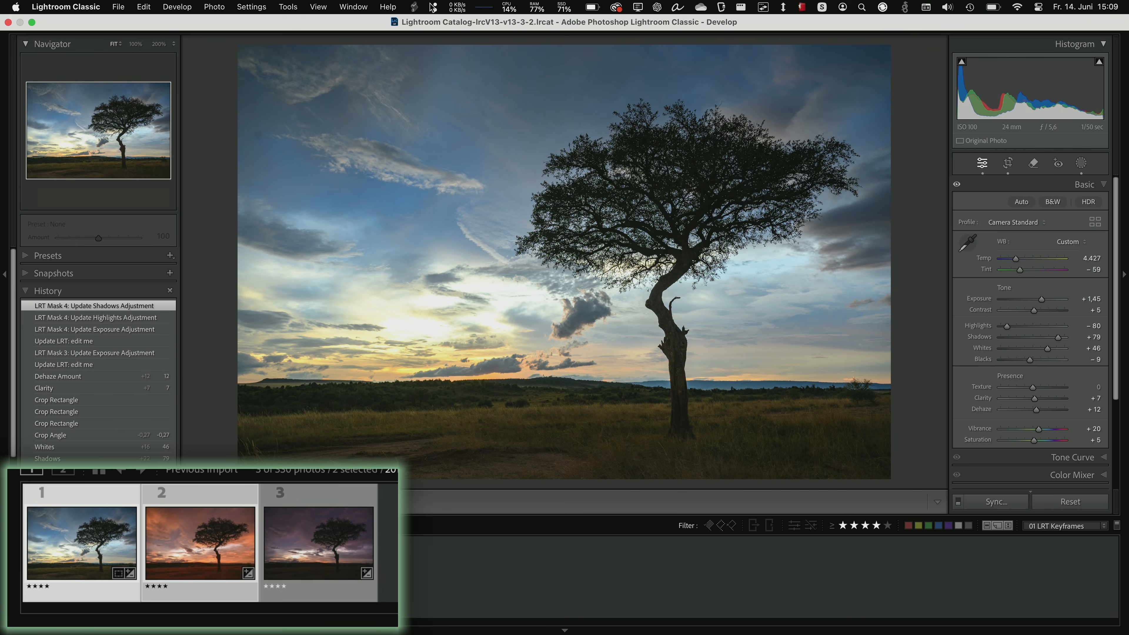
click(413, 8)
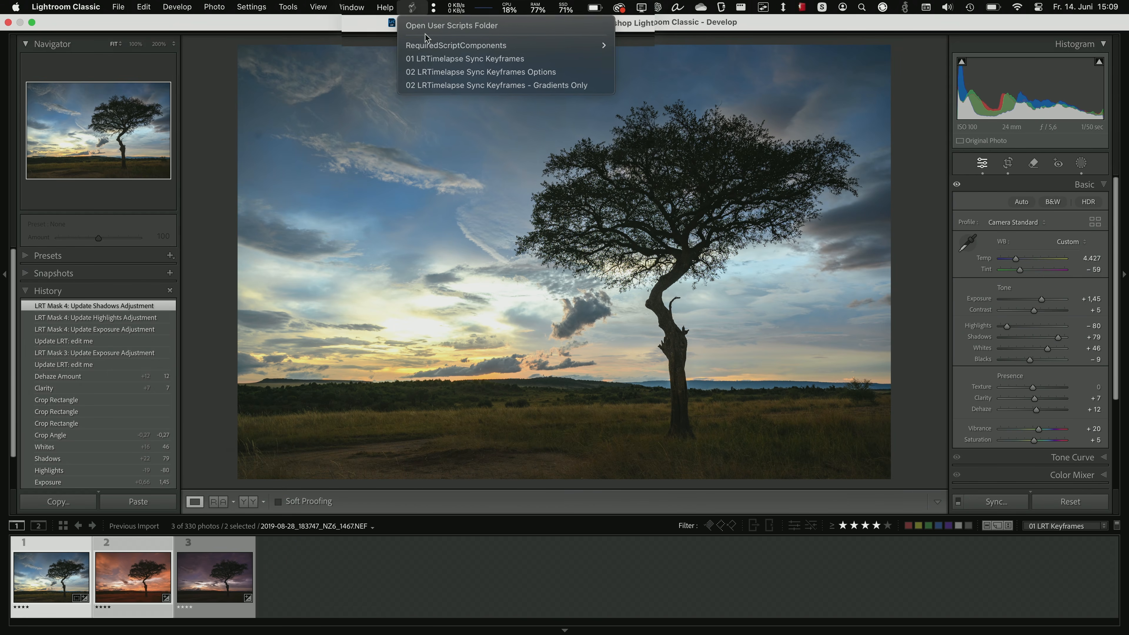
click(429, 93)
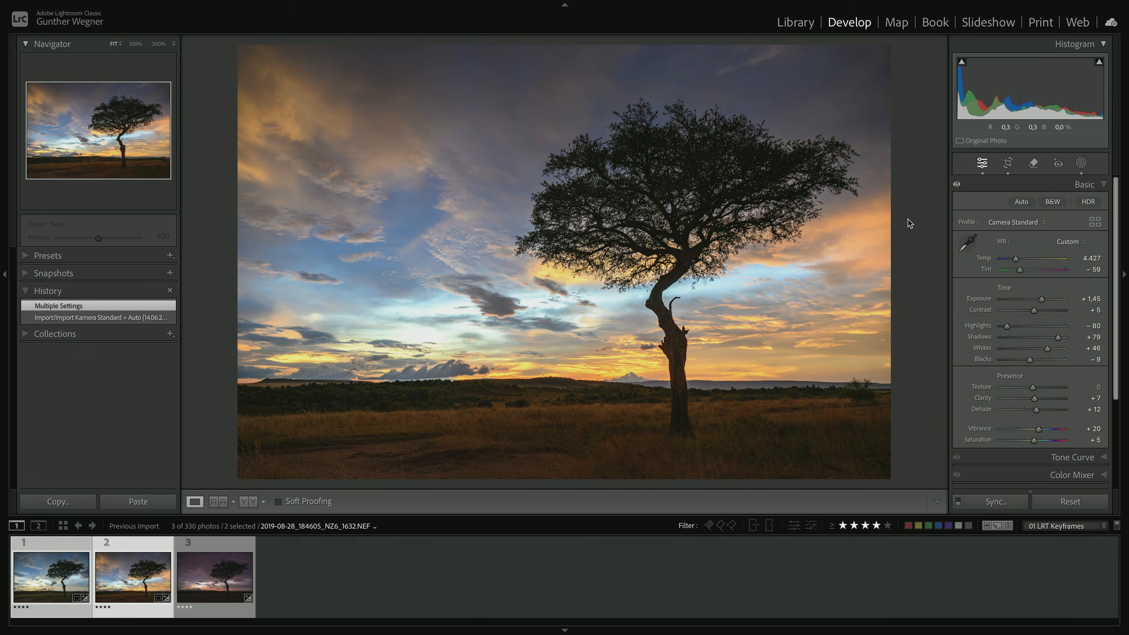
Step: Set the second keyframe's Exposure to +1.80, Temp to 5,902 and Tint to -10, and refine LRT Mask 3 with Exposure at -0.14
drag(1041, 298, 1026, 259)
click(1080, 164)
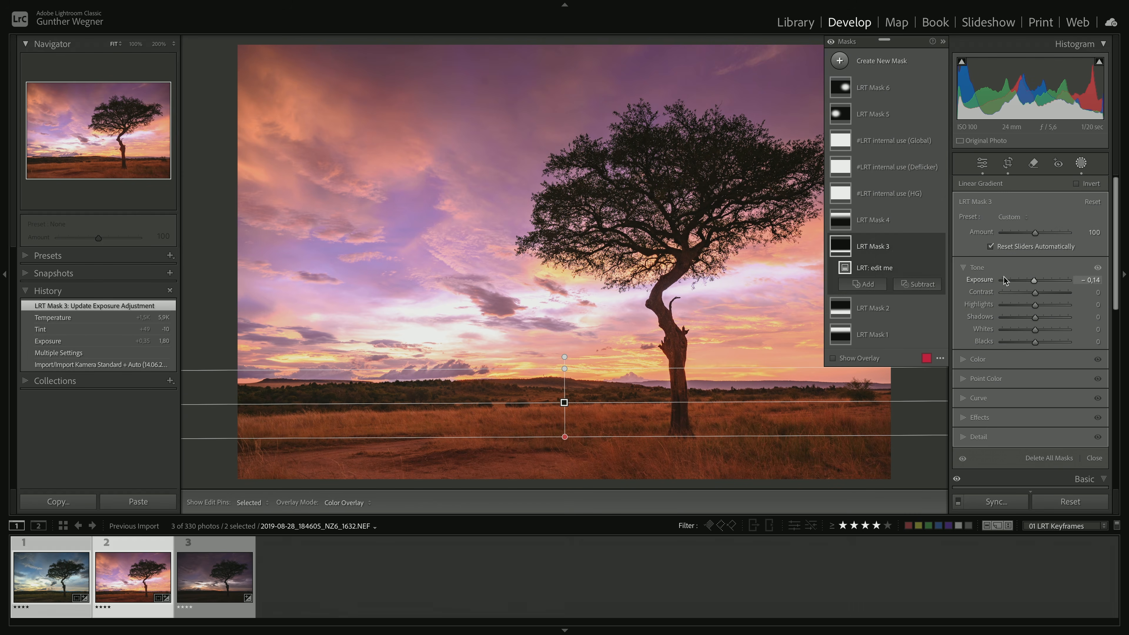
click(1083, 163)
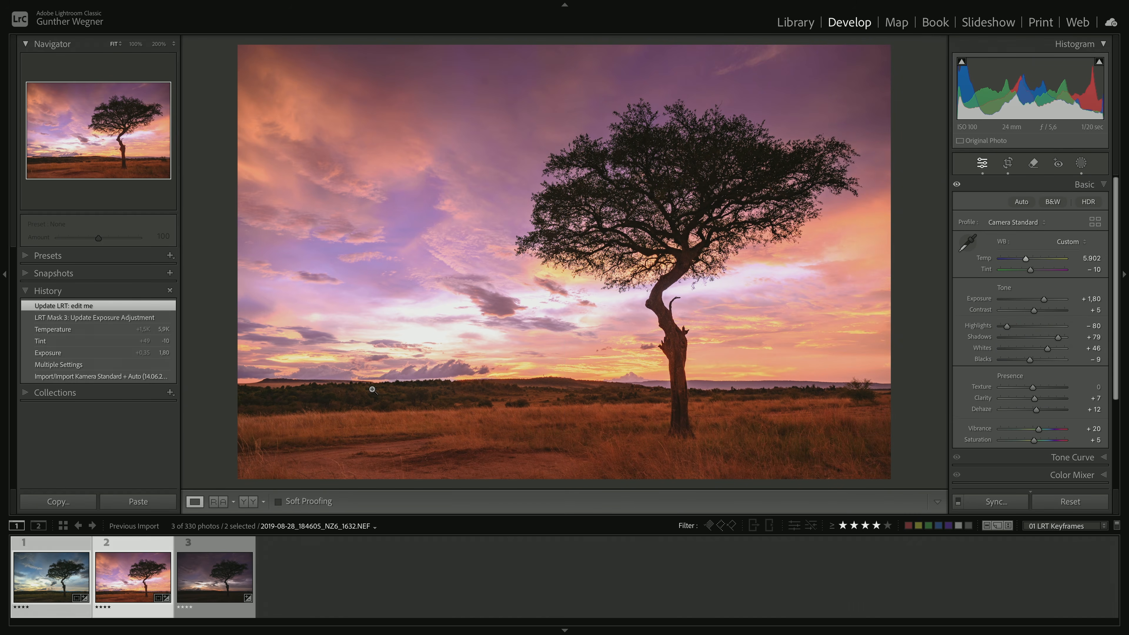
Step: Sync the second keyframe's settings to the third with the LRTimelapse script, and set the third's Tint to -60 and Exposure to +2.20
click(149, 541)
shift+click(214, 549)
click(414, 7)
click(438, 55)
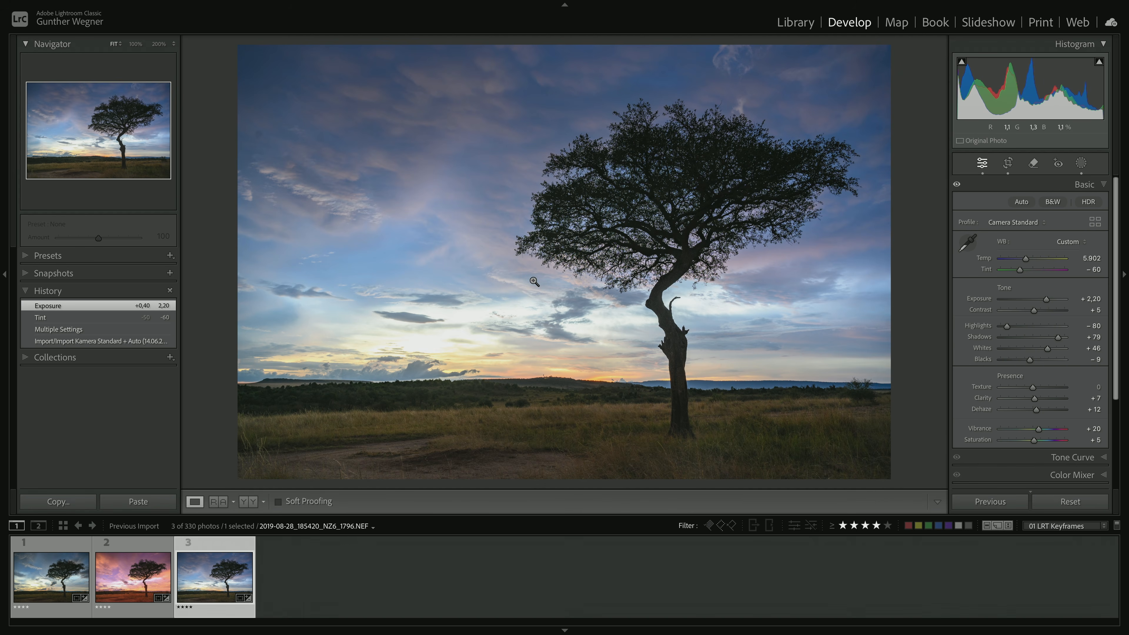
Step: Select all three keyframes in the Library grid and save their metadata to the files
key(g)
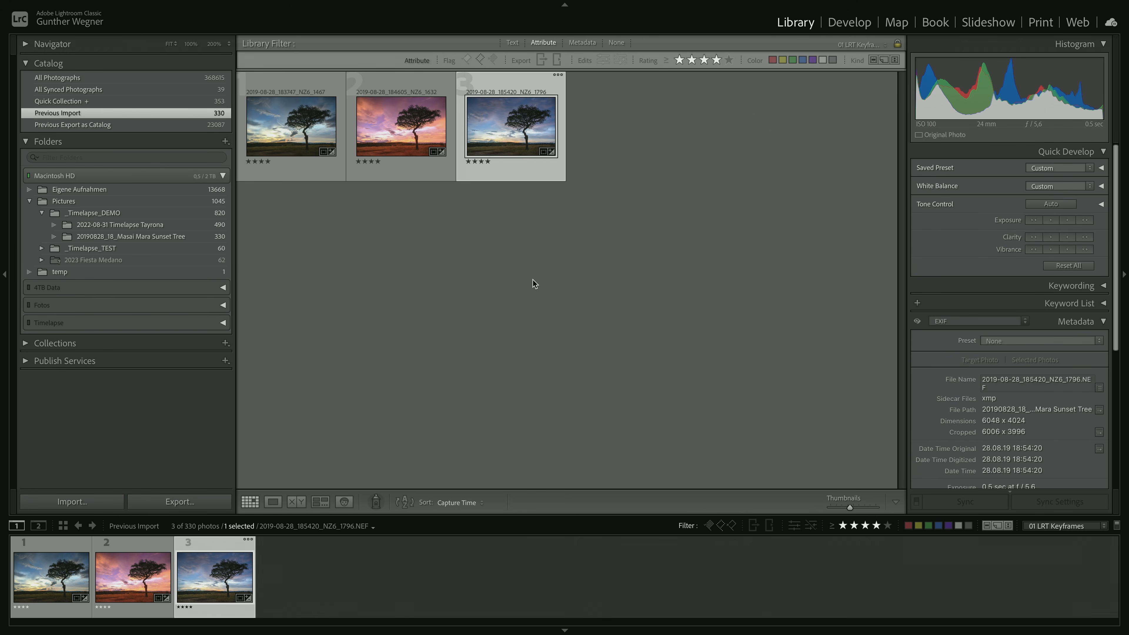
click(595, 236)
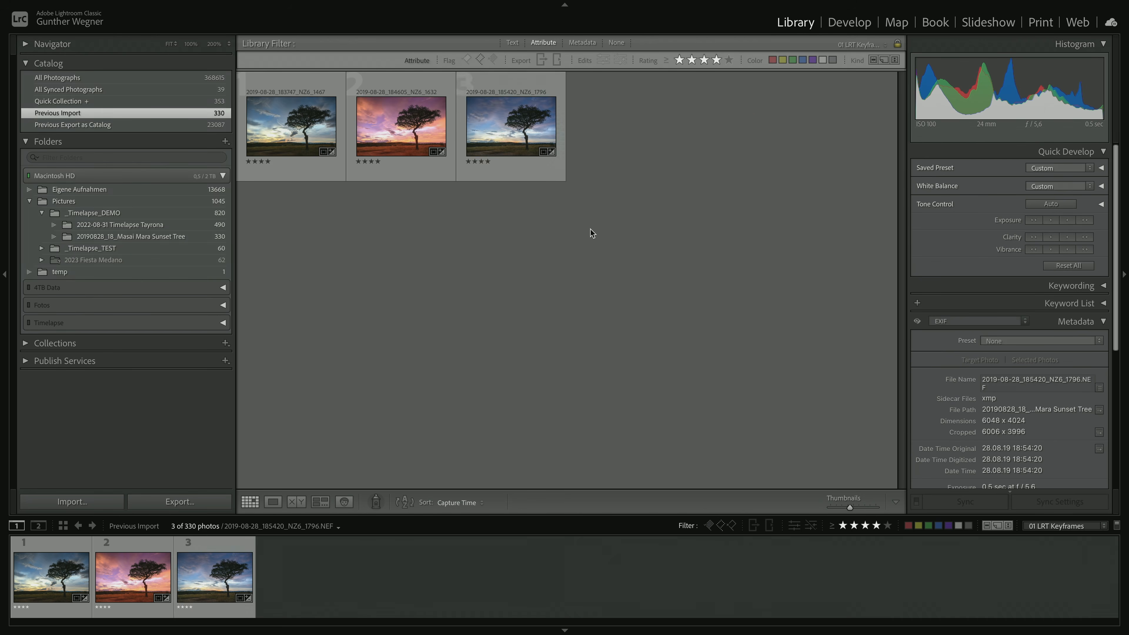
click(333, 141)
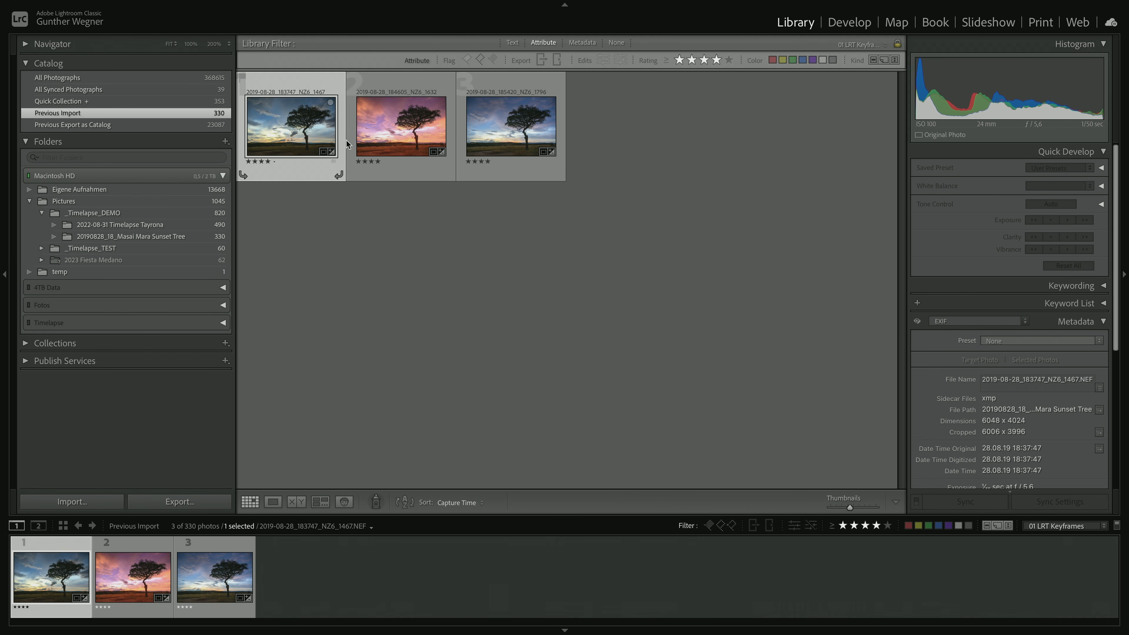
shift+click(512, 138)
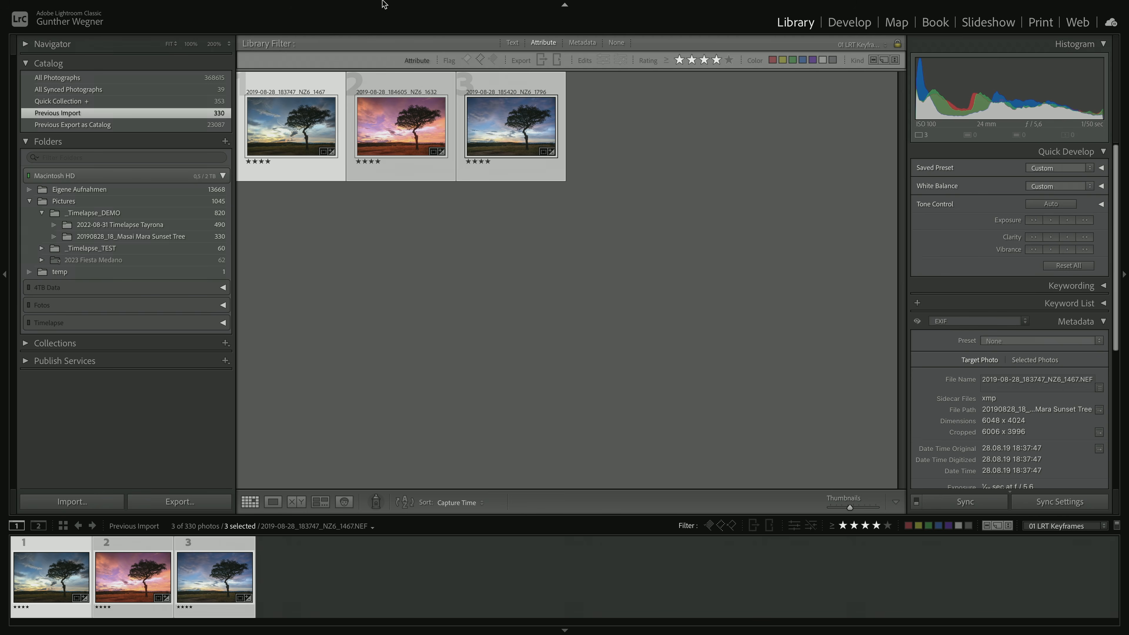
mouse_move(383, 4)
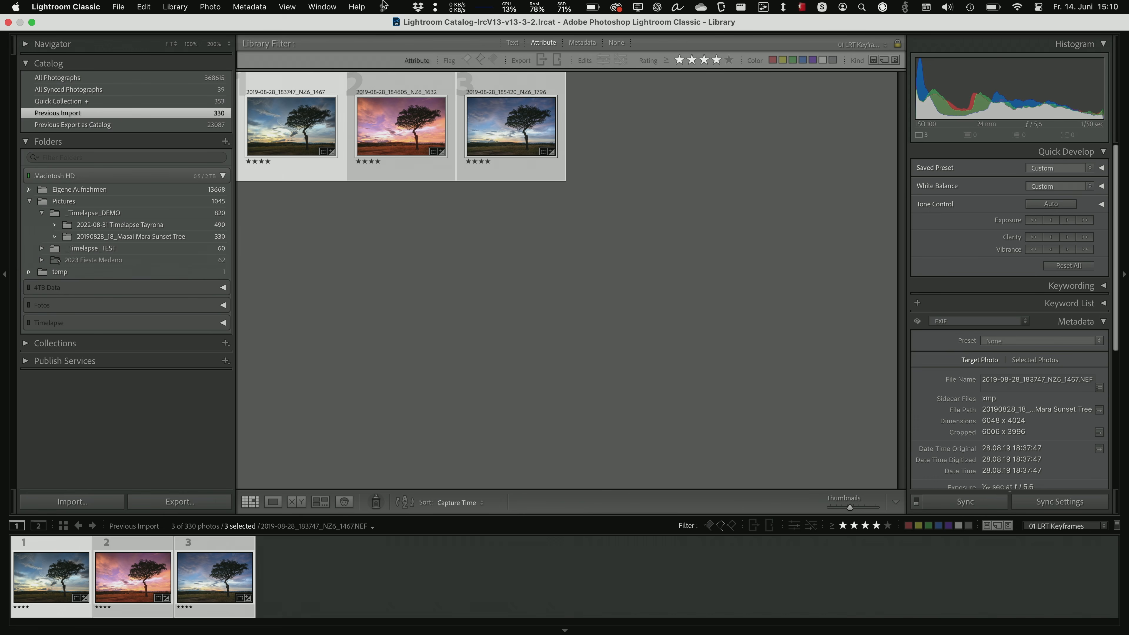
click(233, 7)
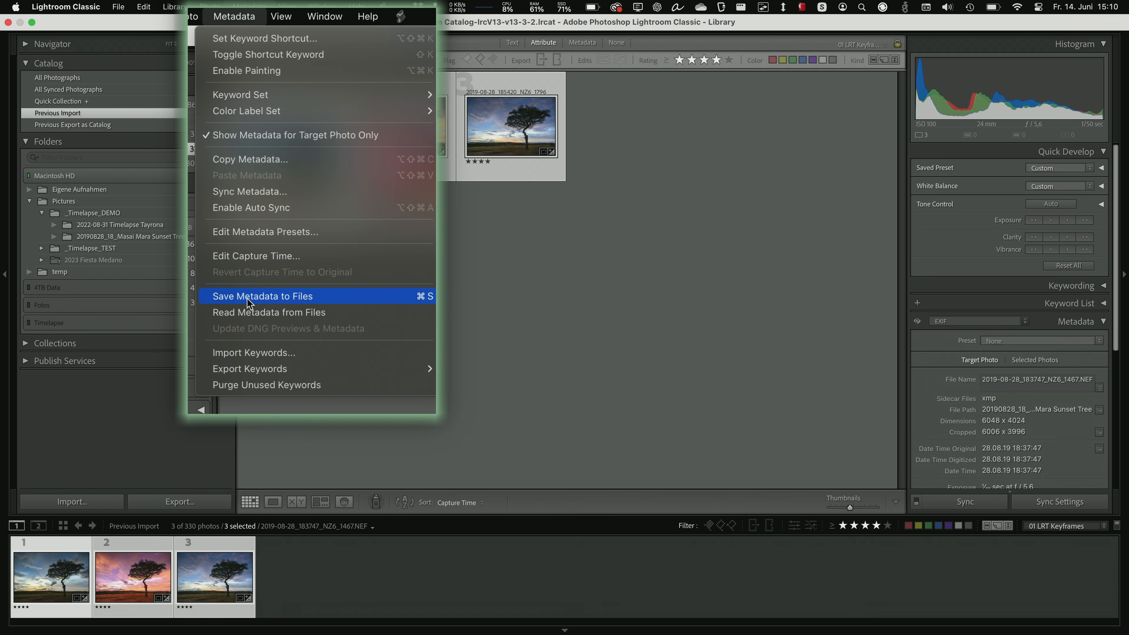
click(247, 299)
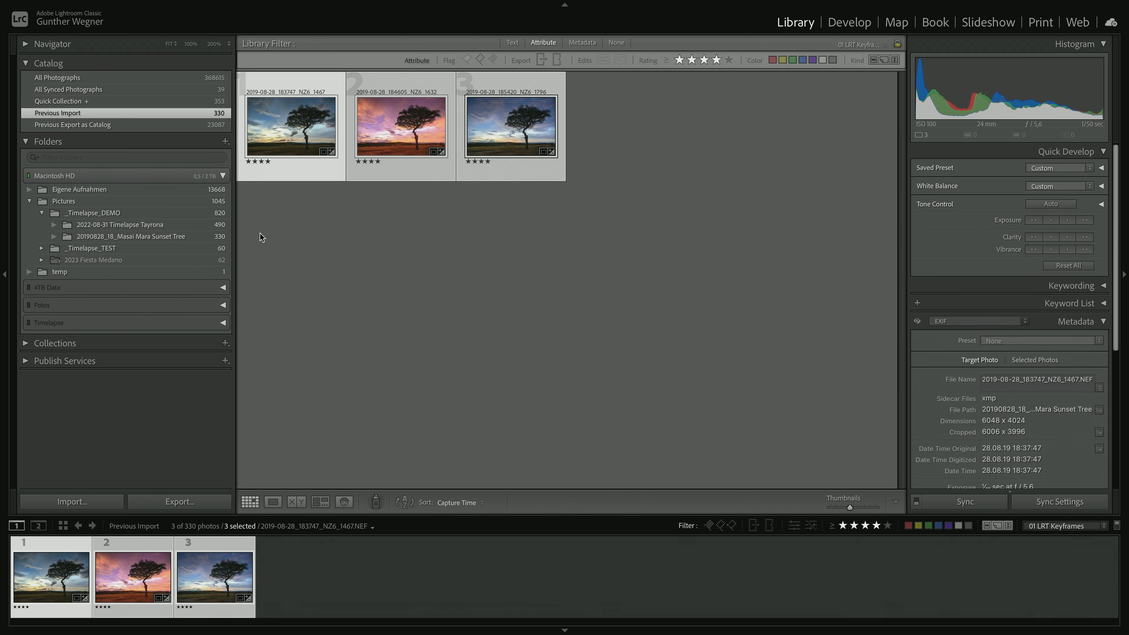